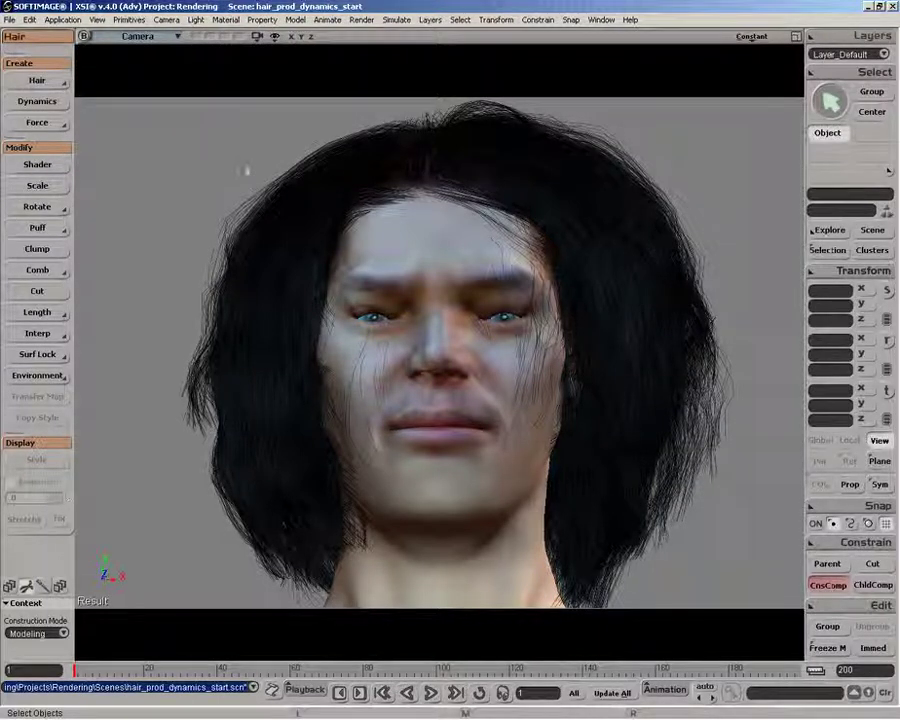
Select the character's hair, turn off its Render Hairs display, and deselect it.
drag(248, 205, 277, 290)
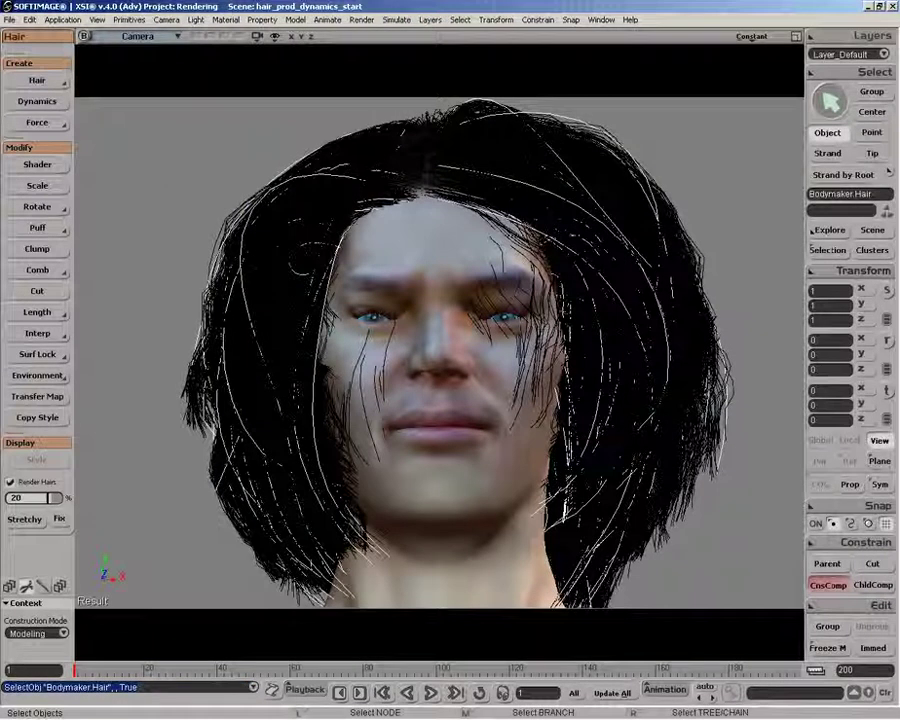
click(110, 458)
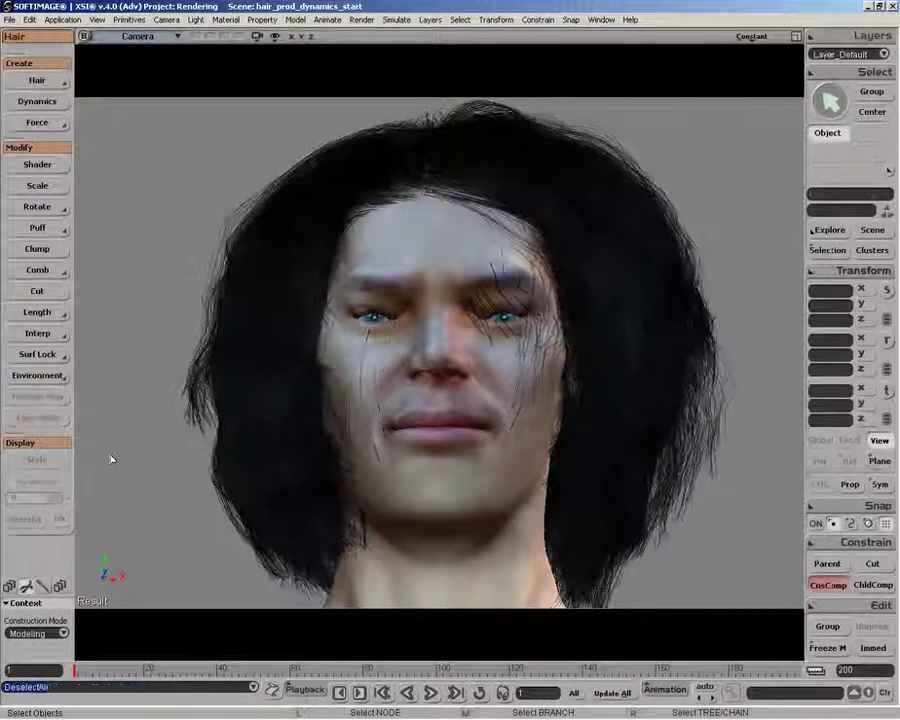
click(207, 410)
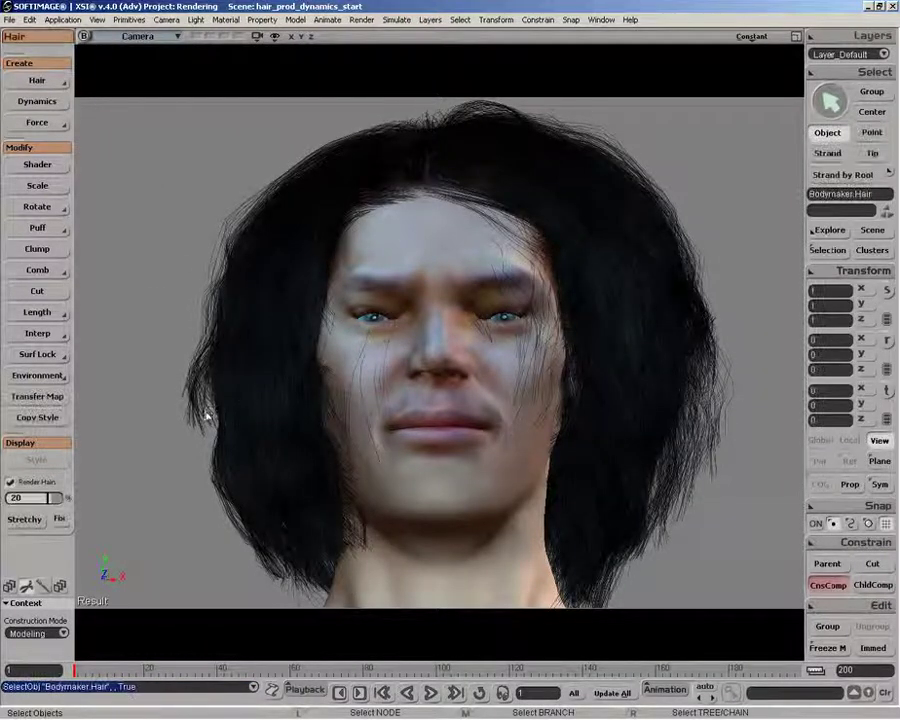
click(11, 482)
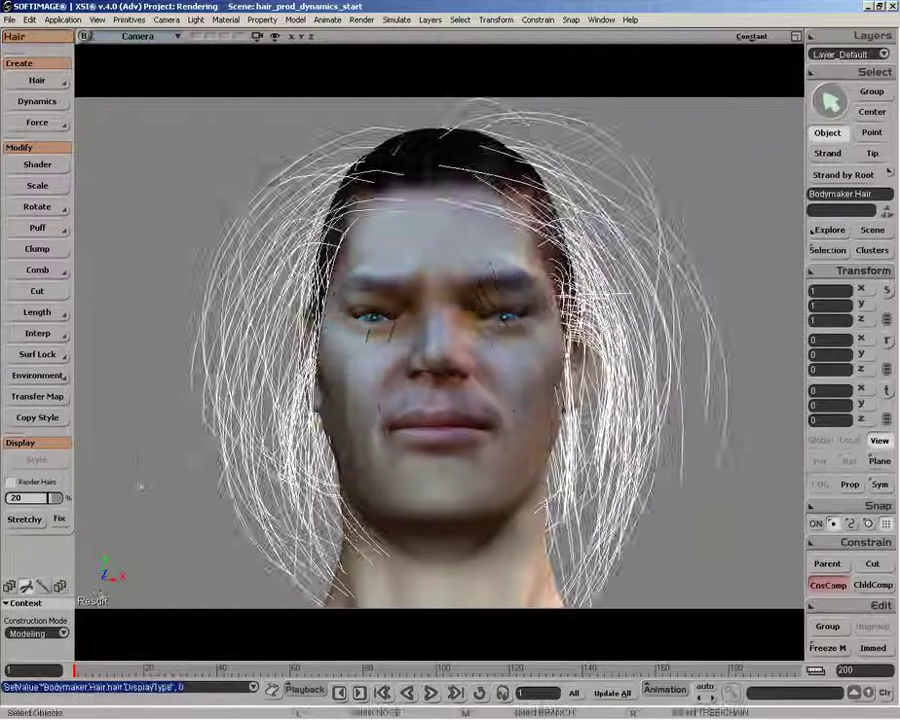
click(131, 447)
Scrub through the timeline to review the head animation and return to frame 1.
click(179, 676)
drag(179, 676, 452, 670)
drag(510, 671, 76, 670)
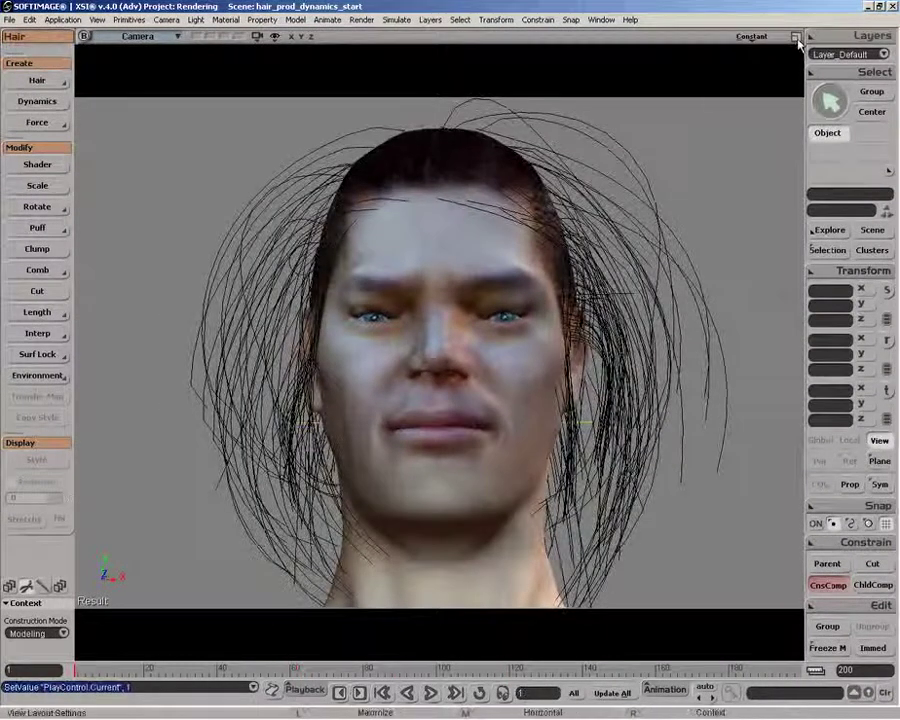
Restore the four-view layout and apply hair dynamics to the selected Bodymaker hair.
click(796, 38)
click(519, 228)
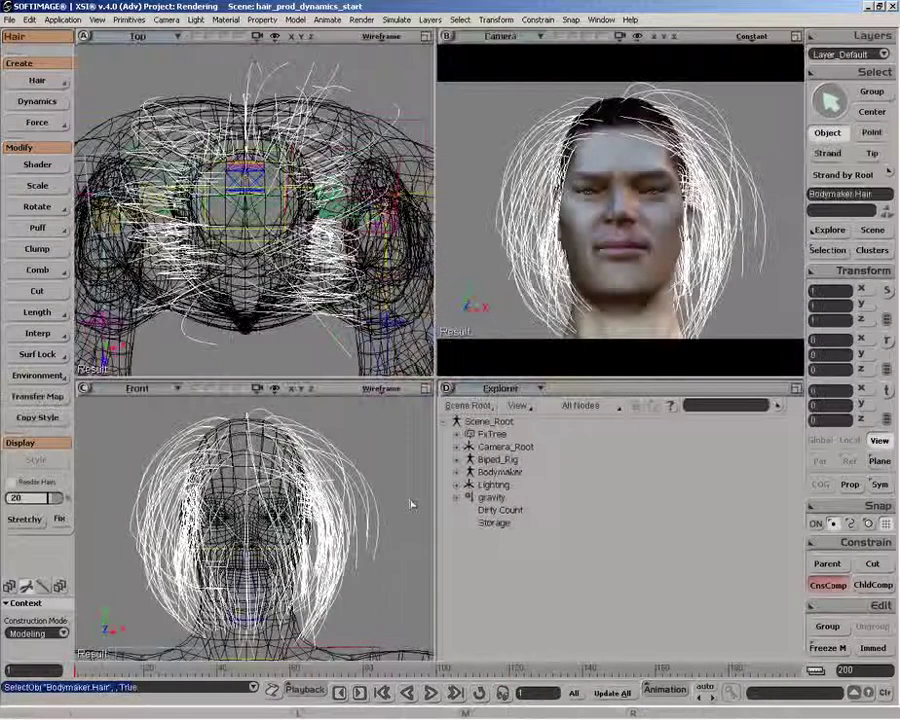
click(31, 106)
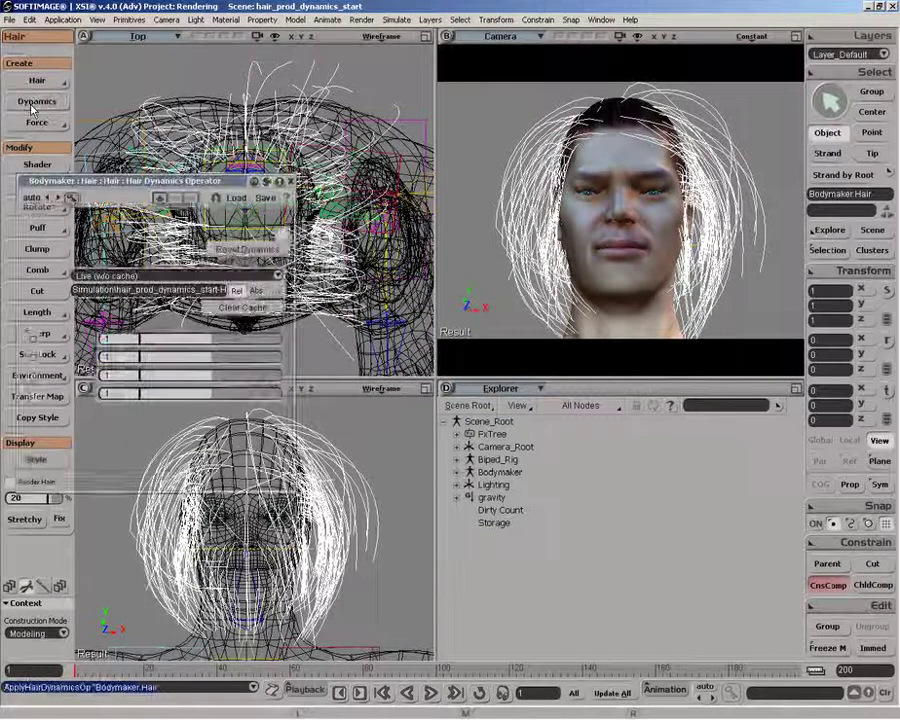
drag(80, 181, 160, 63)
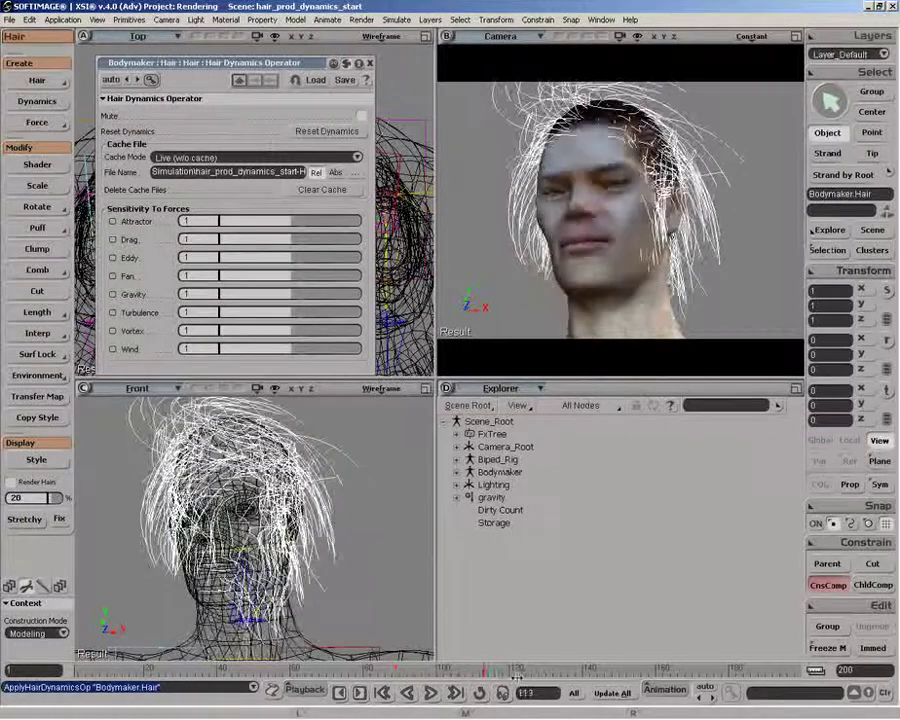
Maximize the camera view and scrub the timeline to examine how the guide hairs react to the head's movement.
click(796, 37)
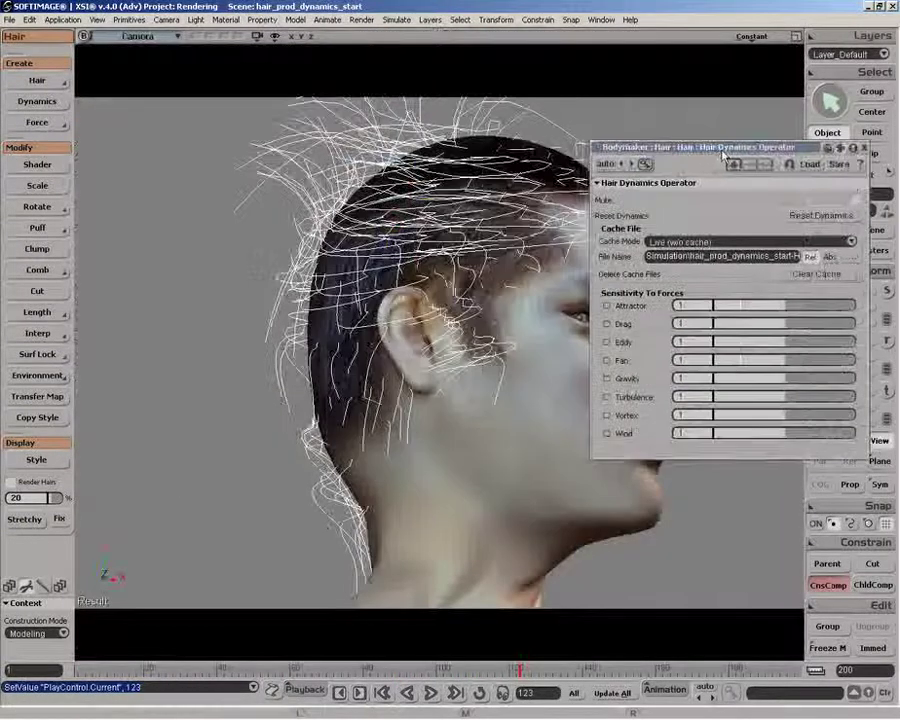
key(z)
drag(445, 390, 301, 396)
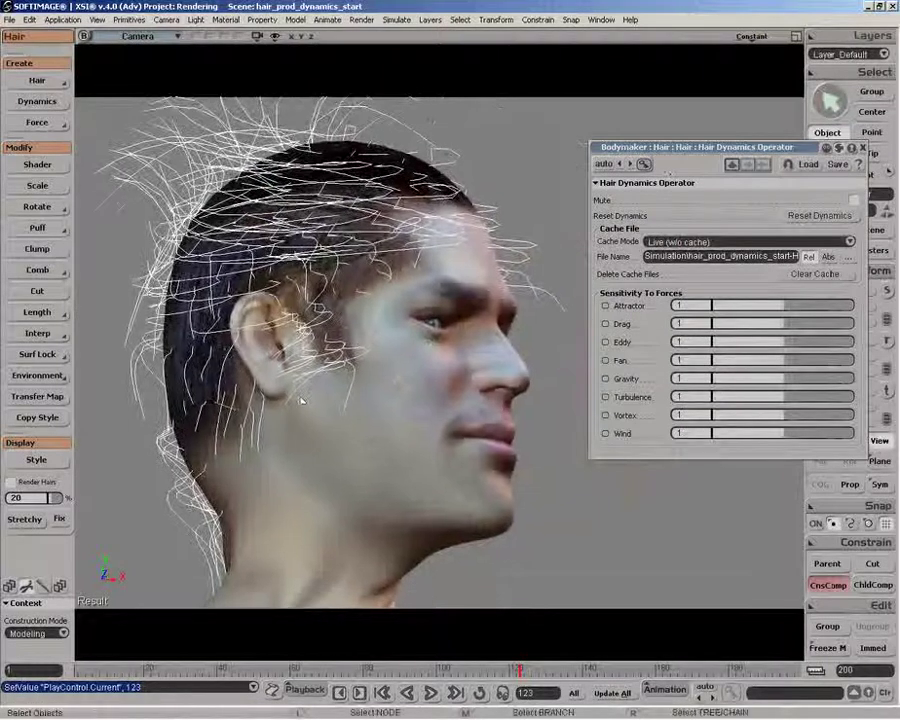
drag(337, 671, 165, 671)
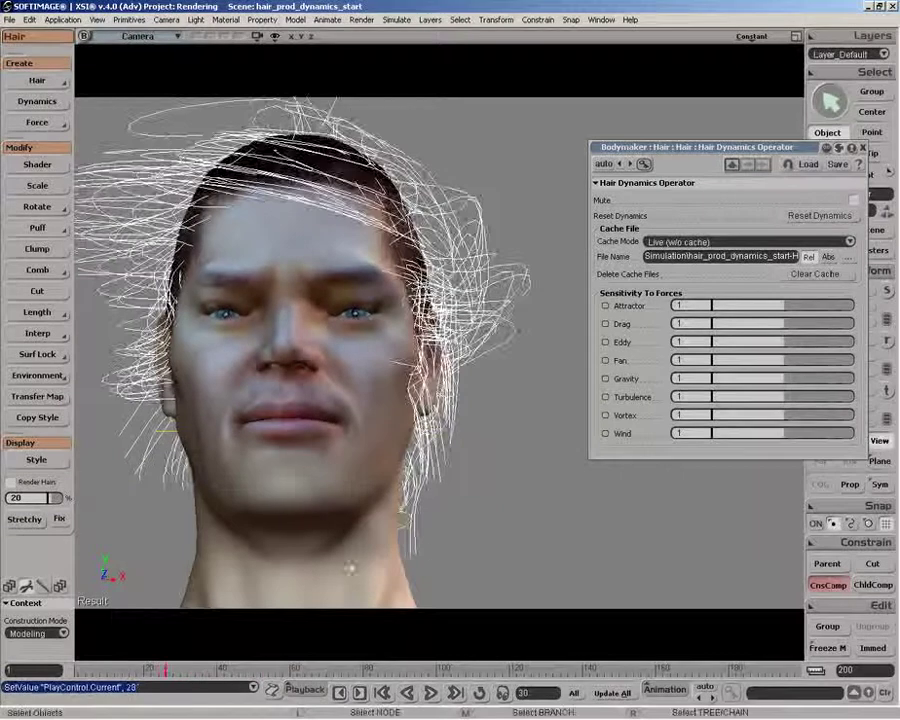
drag(688, 148, 619, 148)
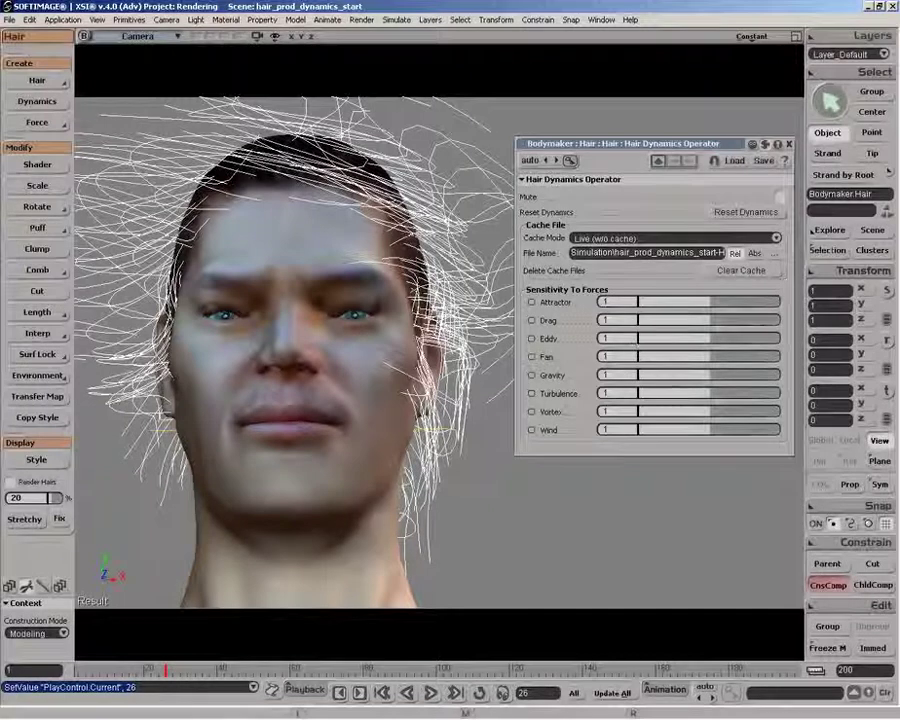
Rename the hair dynamics cache file to Simulation\man_hair.
click(694, 253)
click(717, 253)
key(BackSpace)
key(BackSpace)
key(BackSpace)
key(BackSpace)
key(BackSpace)
key(BackSpace)
key(BackSpace)
key(BackSpace)
key(BackSpace)
key(BackSpace)
key(BackSpace)
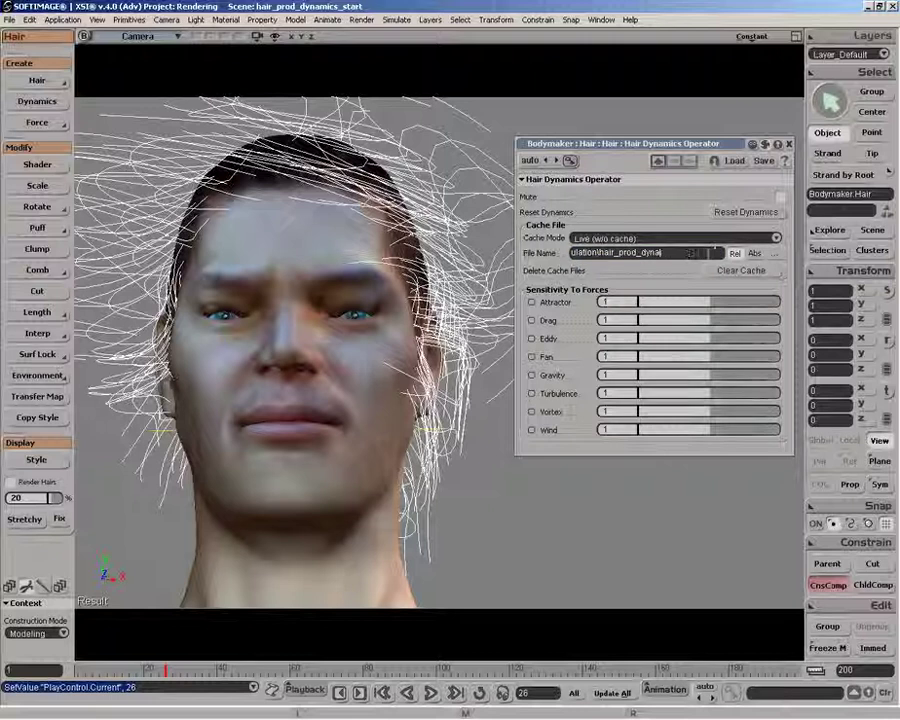
key(BackSpace)
key(BackSpace)
key(BackSpace)
key(BackSpace)
key(BackSpace)
key(BackSpace)
key(BackSpace)
key(BackSpace)
key(BackSpace)
key(BackSpace)
key(BackSpace)
key(BackSpace)
text(man_hair)
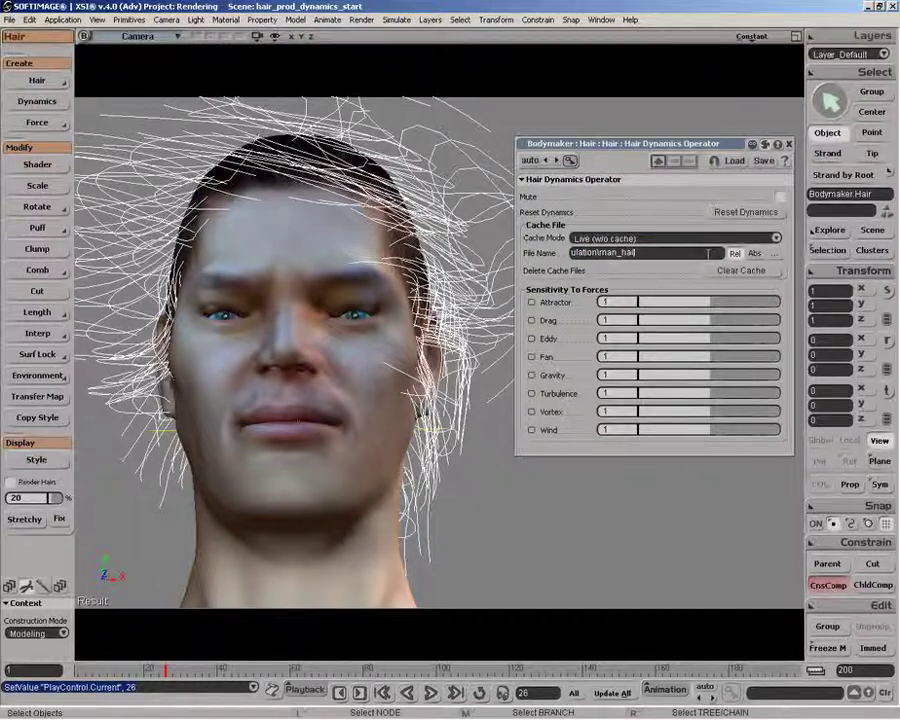
key(Return)
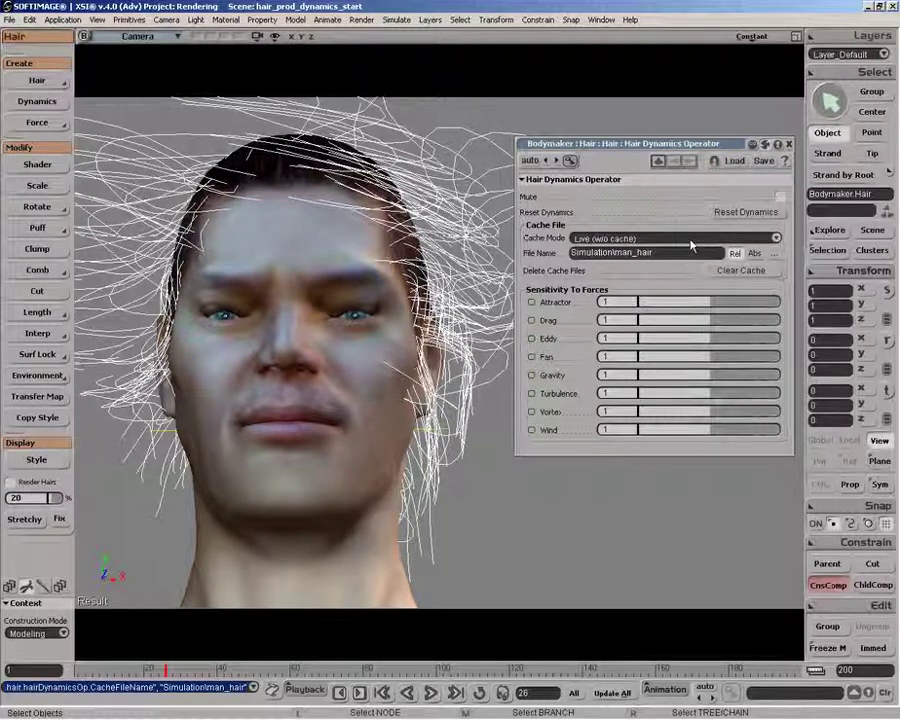
Reset the hair dynamics, reset them again at frame 75, and scrub the simulation from frame 1 and back.
click(737, 220)
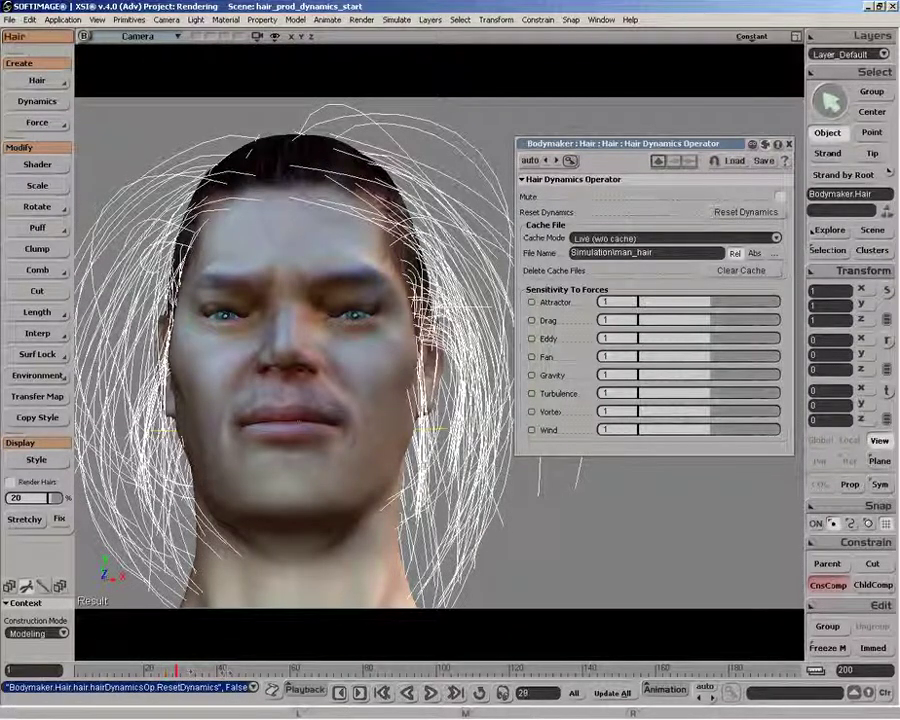
click(340, 667)
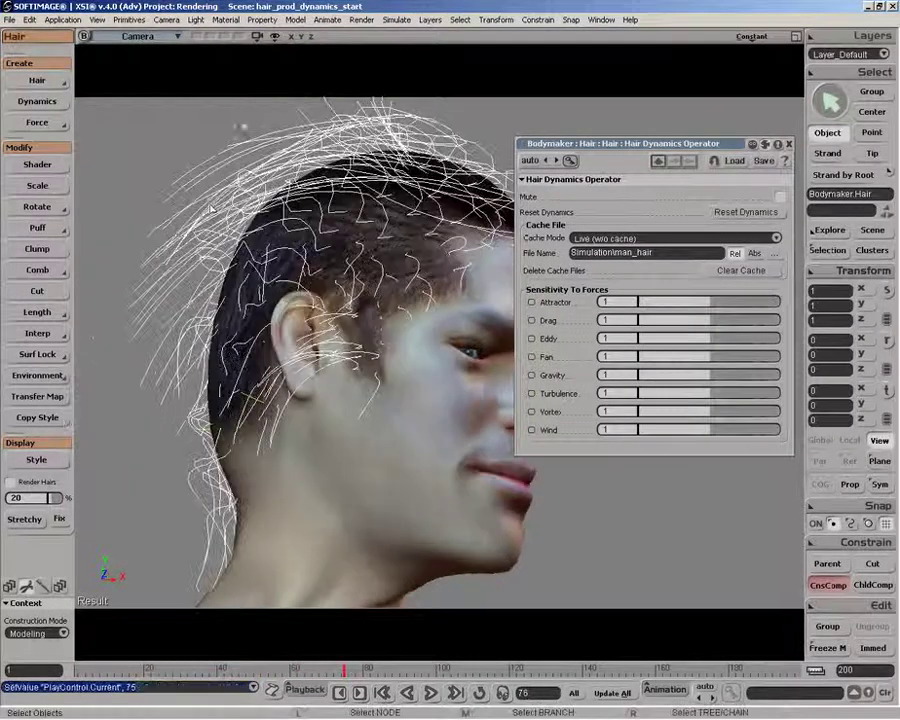
click(760, 212)
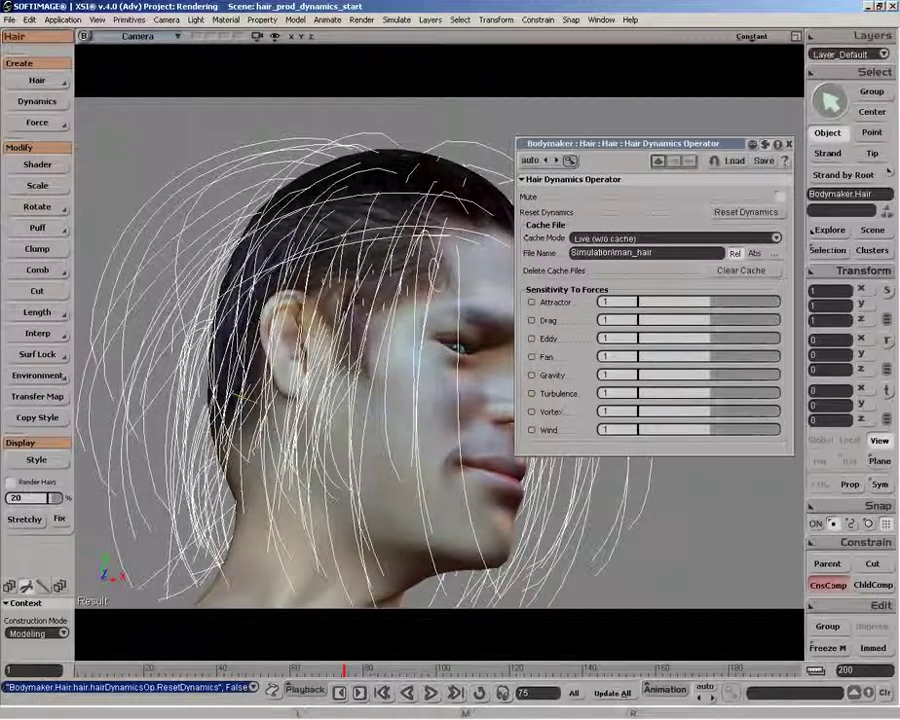
click(75, 667)
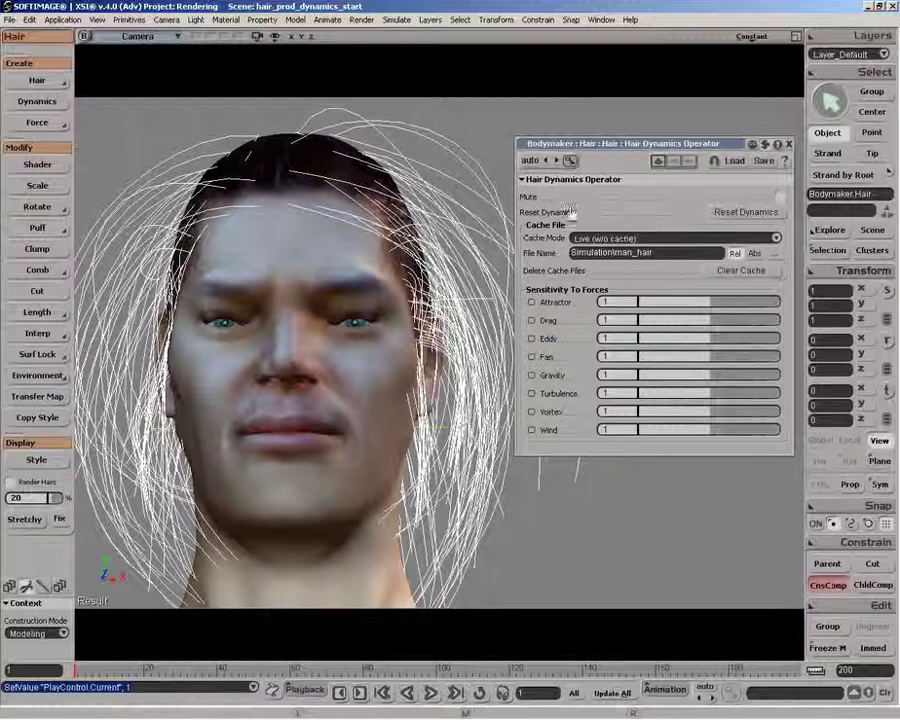
drag(78, 670, 362, 671)
drag(225, 679, 74, 673)
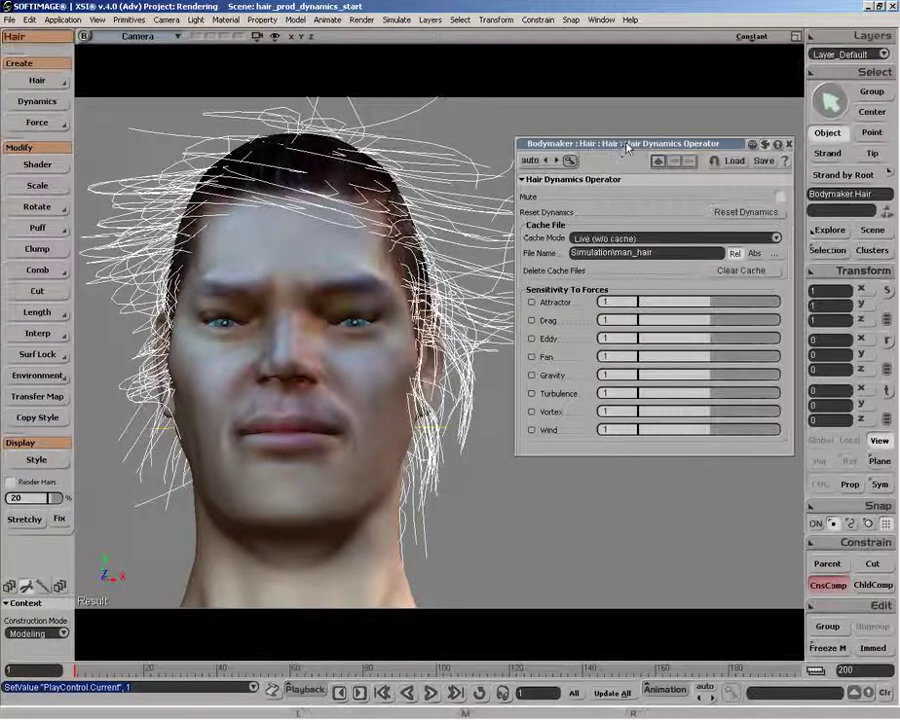
Set the hair dynamics cache mode to Read & Write, scrub the timeline to cache frames, and return to frame 1.
drag(623, 147, 633, 133)
click(645, 224)
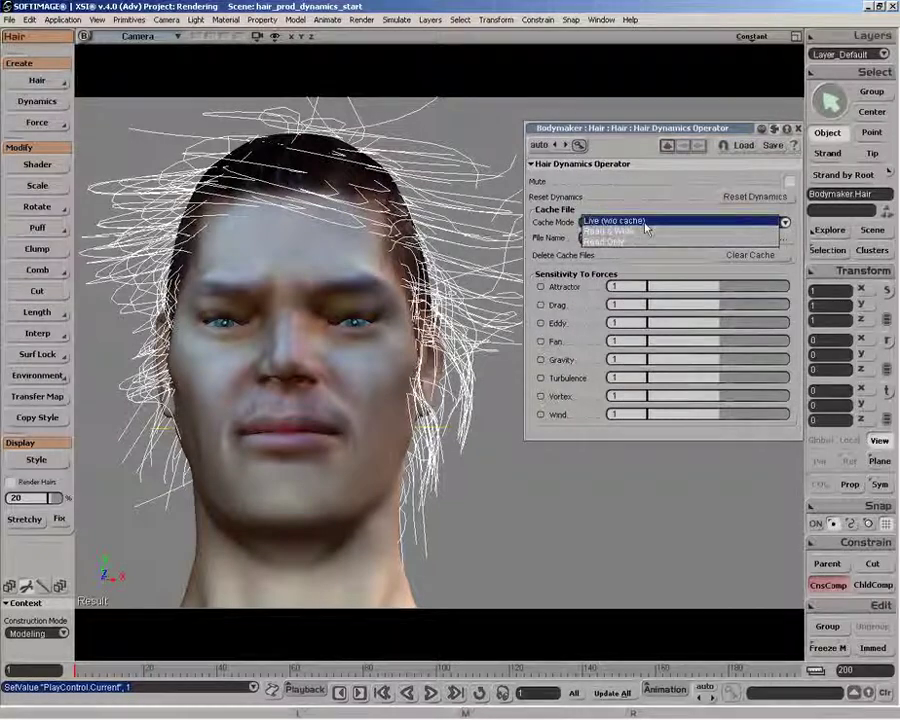
click(630, 231)
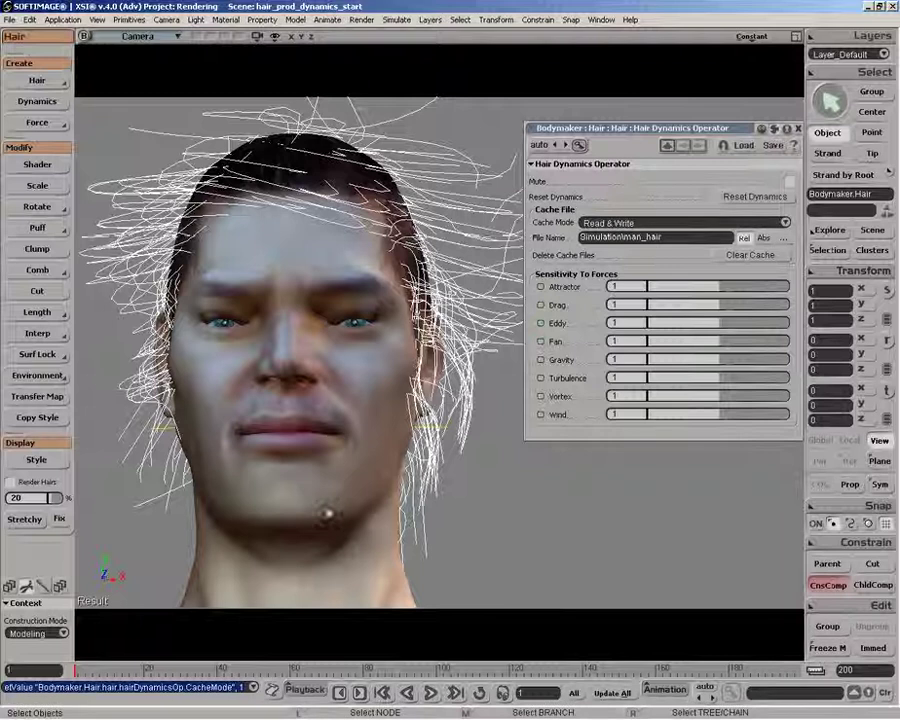
click(295, 670)
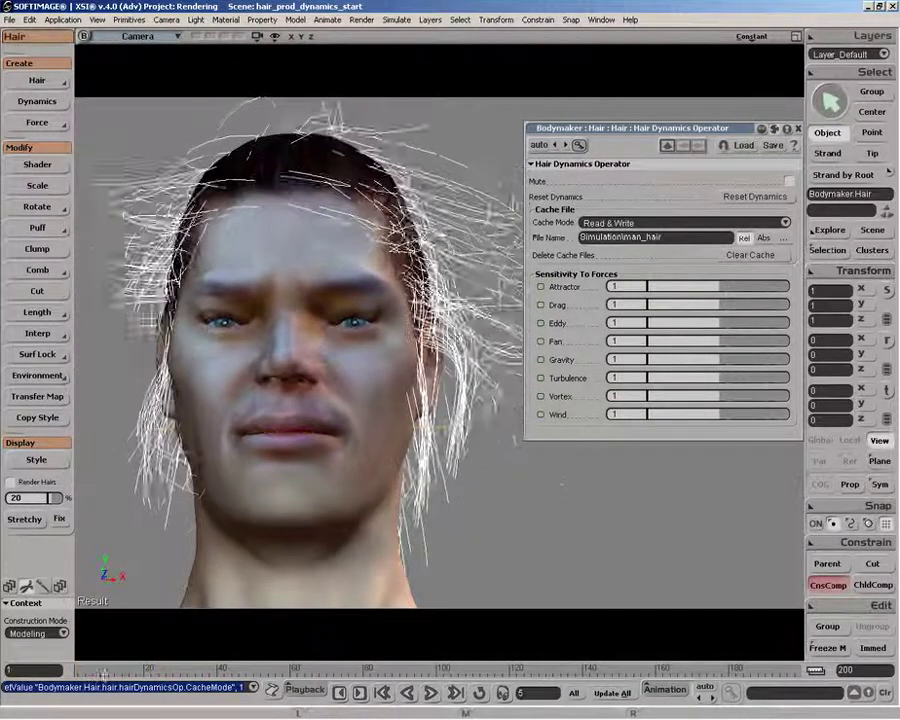
drag(197, 675, 53, 670)
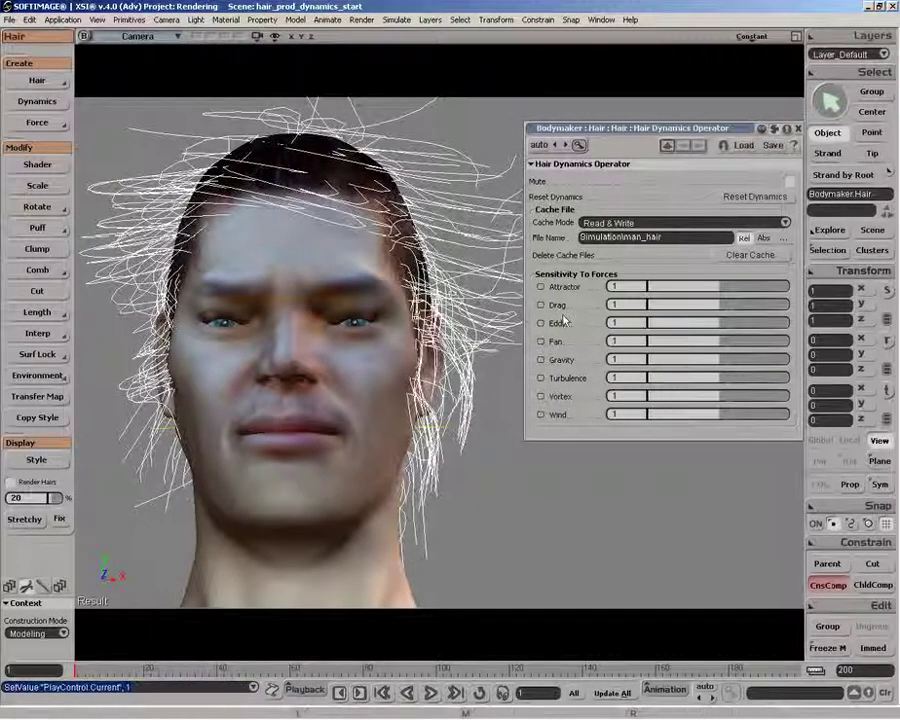
Clear the hair cache, reset the dynamics, and start recomputing frames 1 to 200 from the last frame, cancelling the computation partway.
click(740, 255)
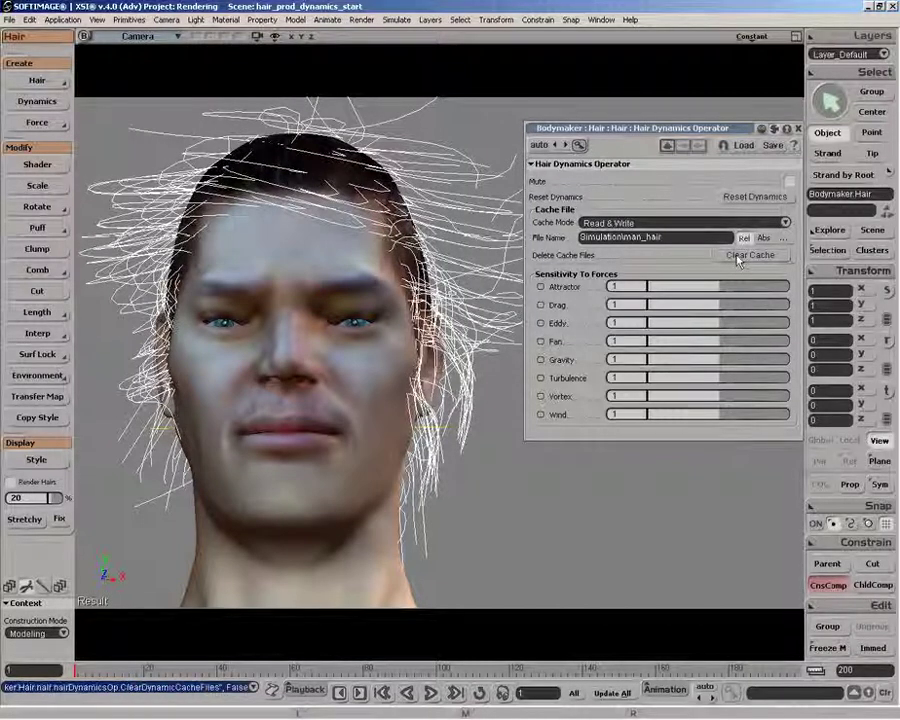
click(742, 197)
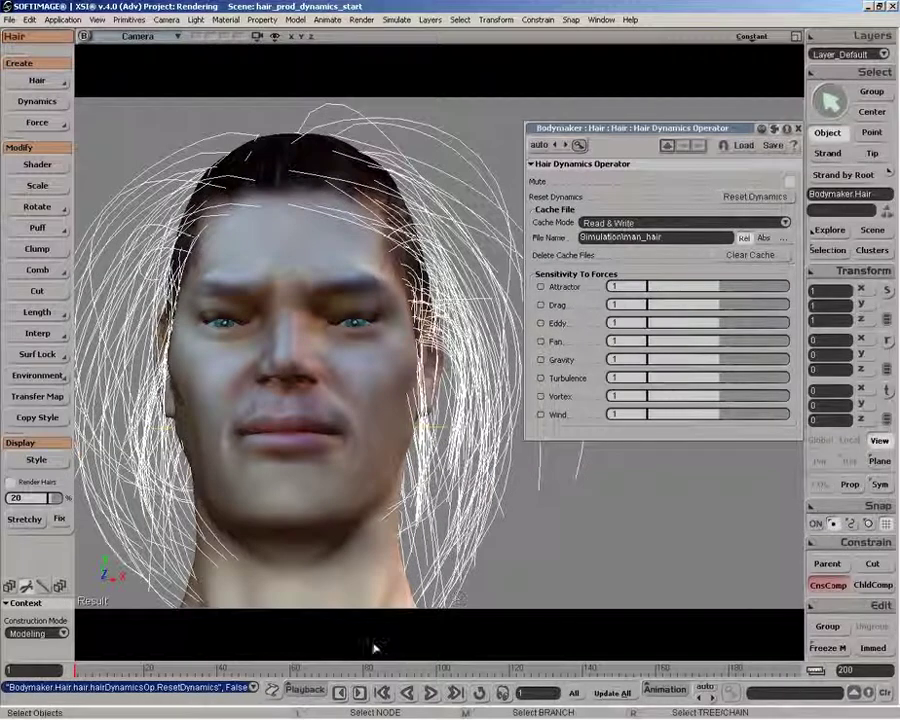
click(455, 692)
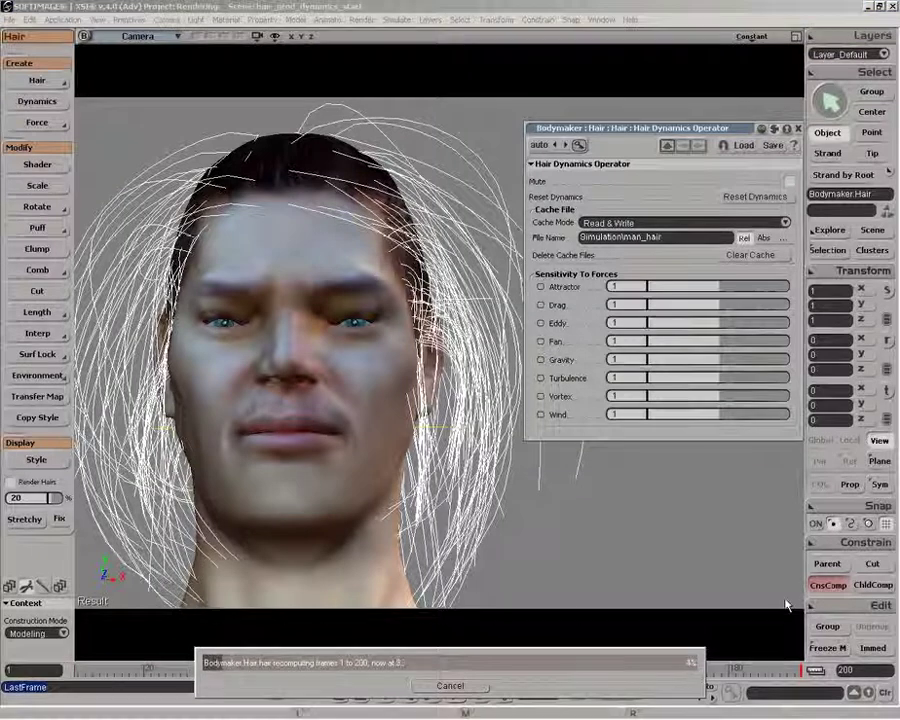
click(469, 686)
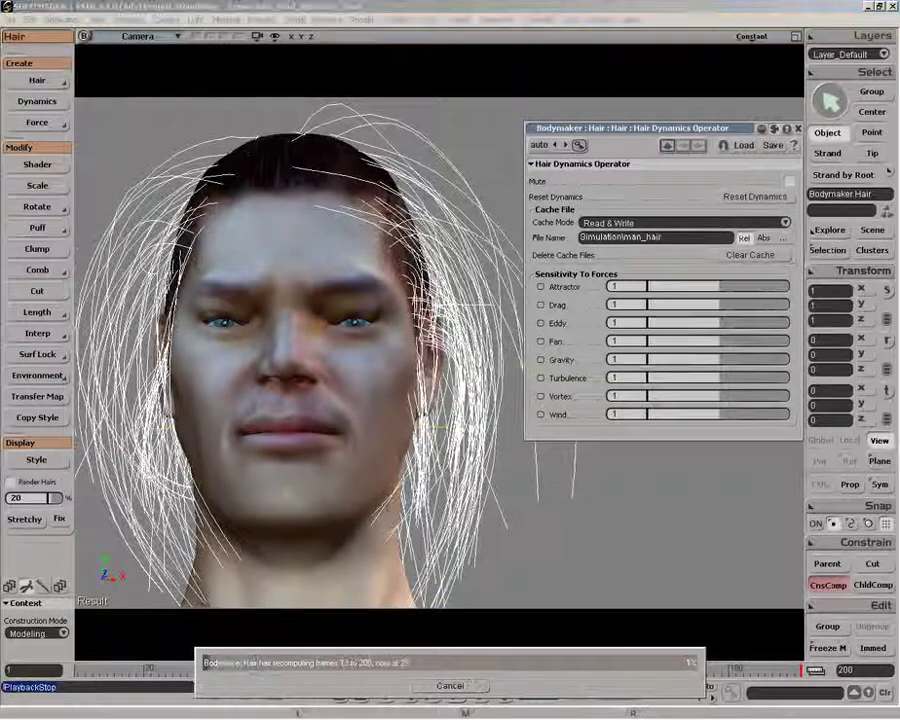
click(452, 685)
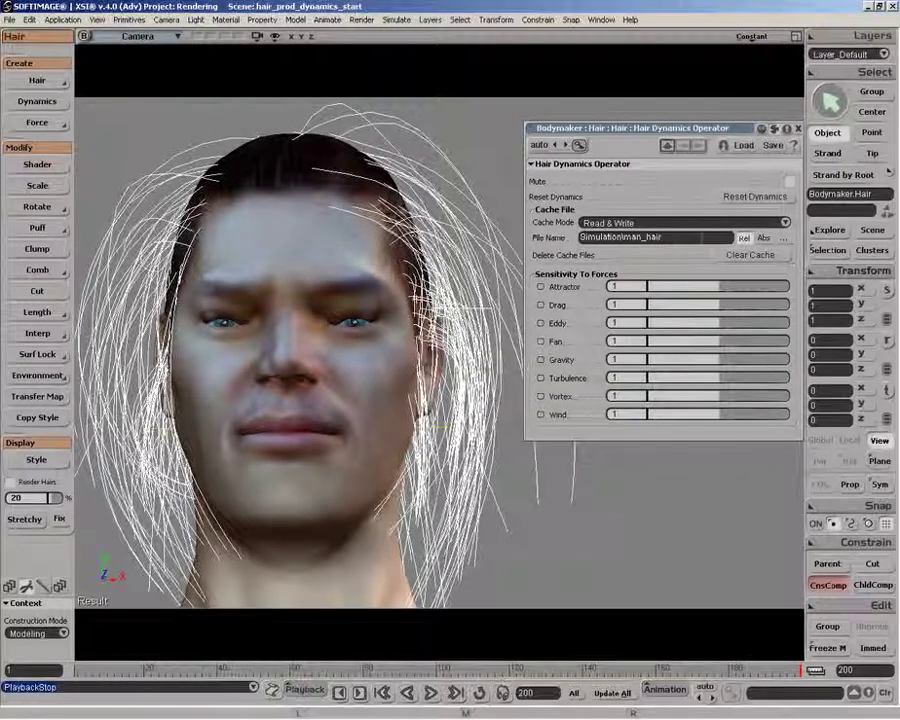
Set the hair dynamics cache mode to Read Only and close its properties.
click(713, 225)
click(684, 236)
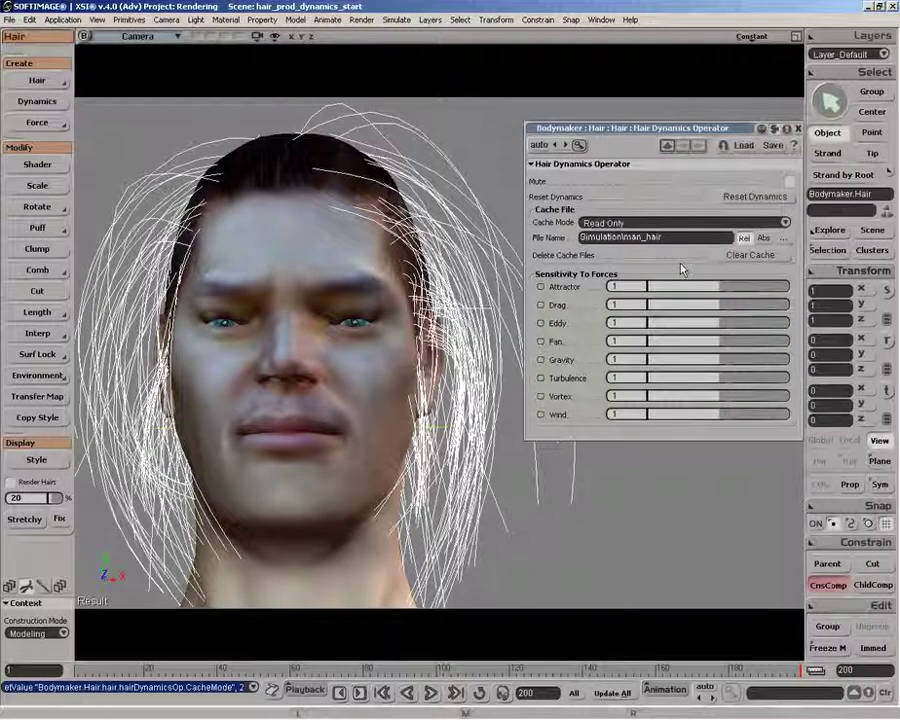
click(799, 129)
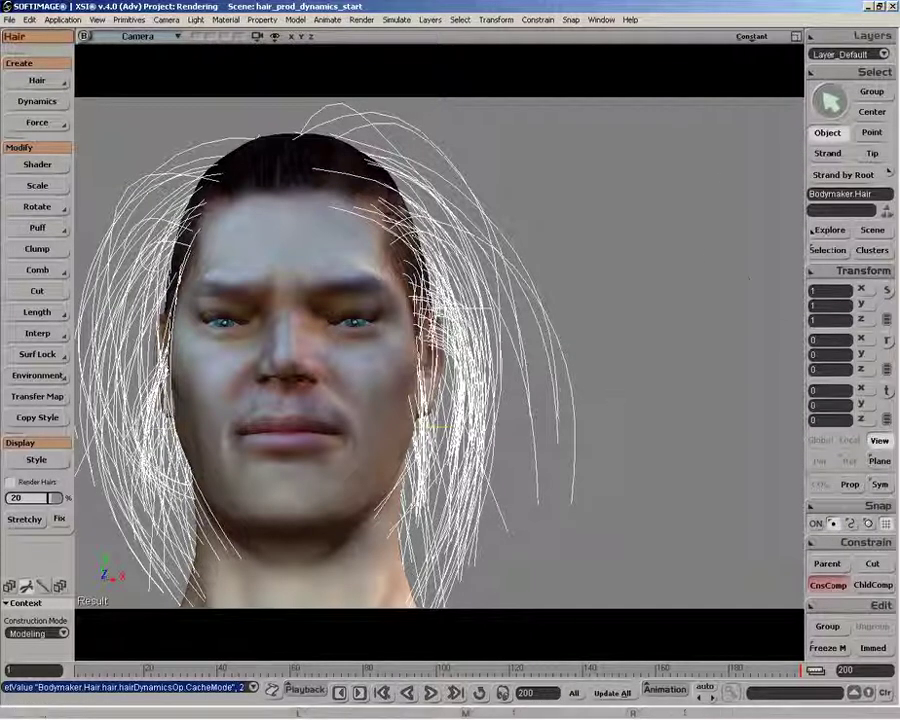
Reopen the hair's dynamics operator properties, set the cache mode to Live (w/o cache), and close them.
click(827, 250)
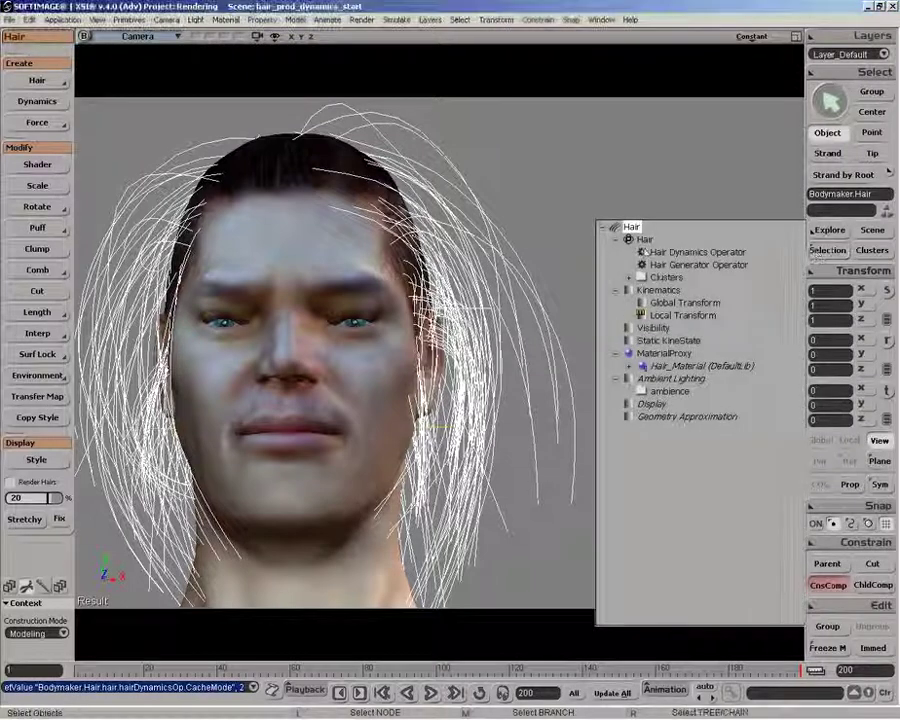
click(695, 252)
click(620, 222)
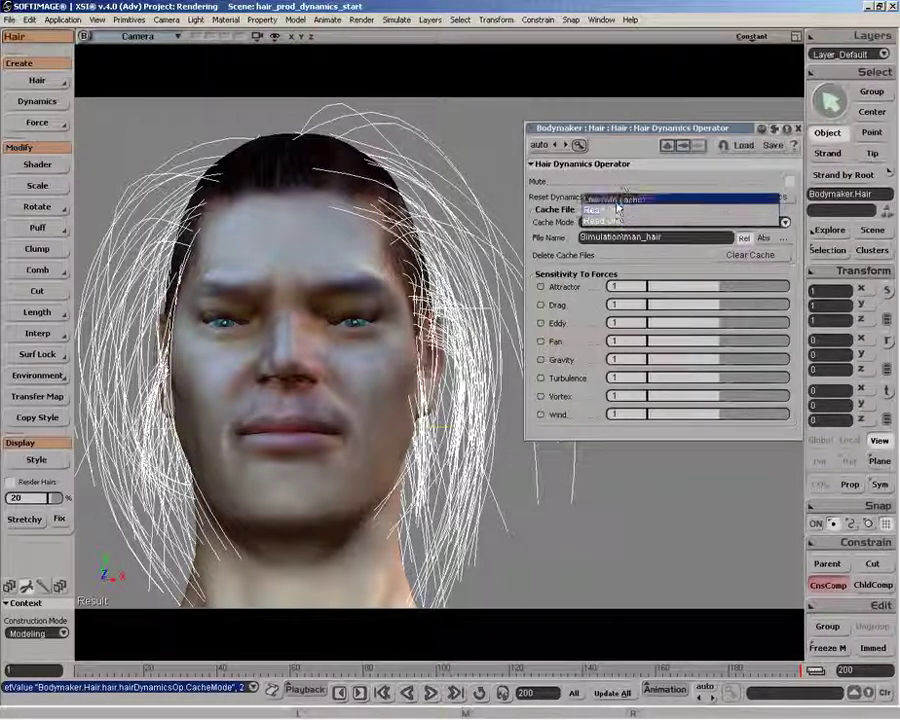
click(640, 200)
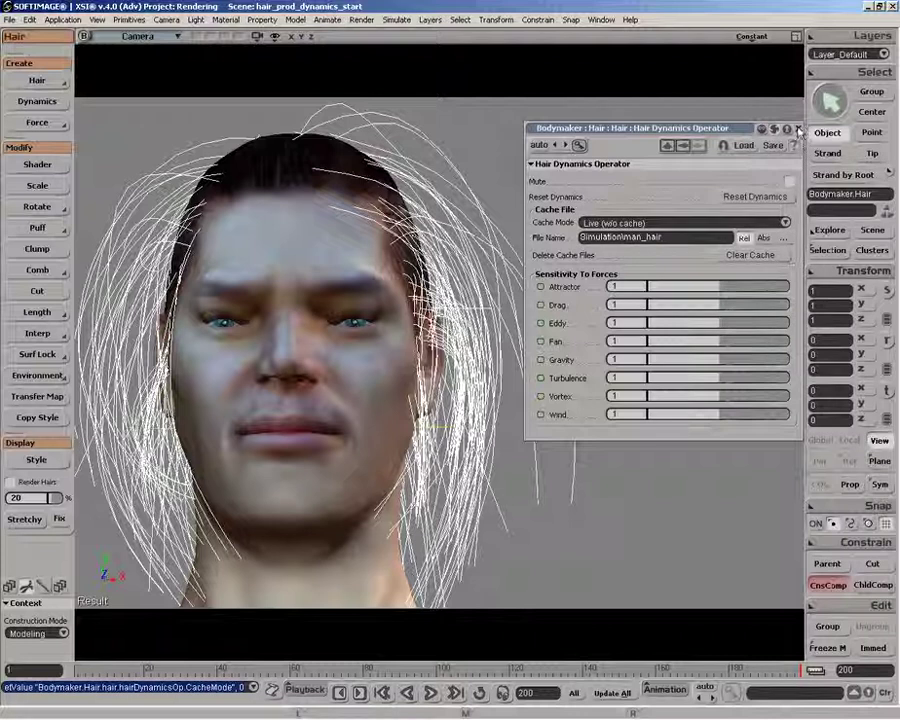
click(798, 129)
Reposition the head closer to the middle of the camera view and return to frame 1.
key(z)
drag(376, 354, 412, 348)
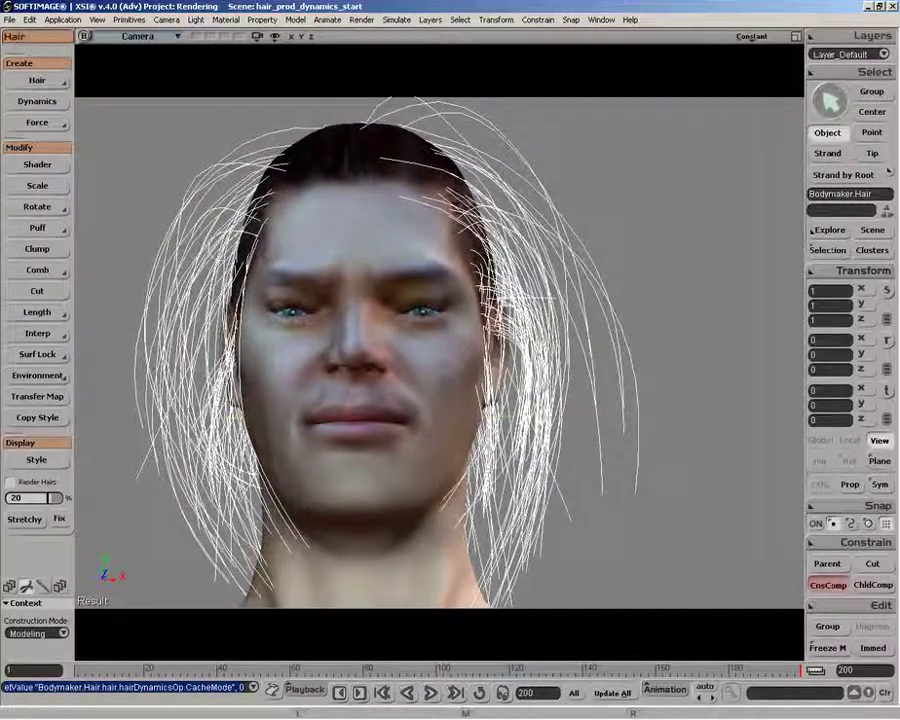
drag(97, 670, 57, 670)
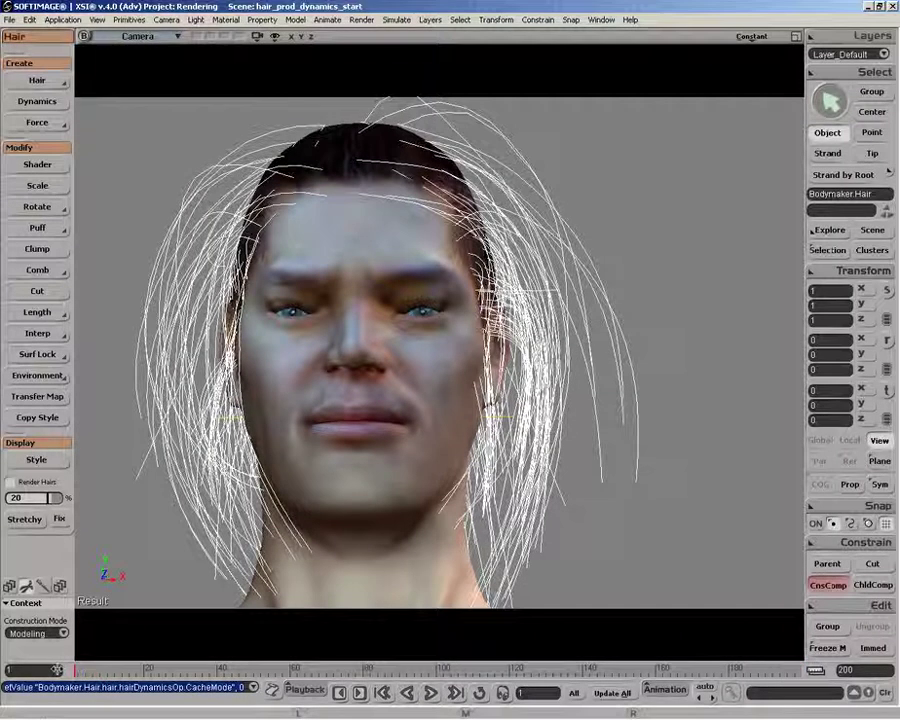